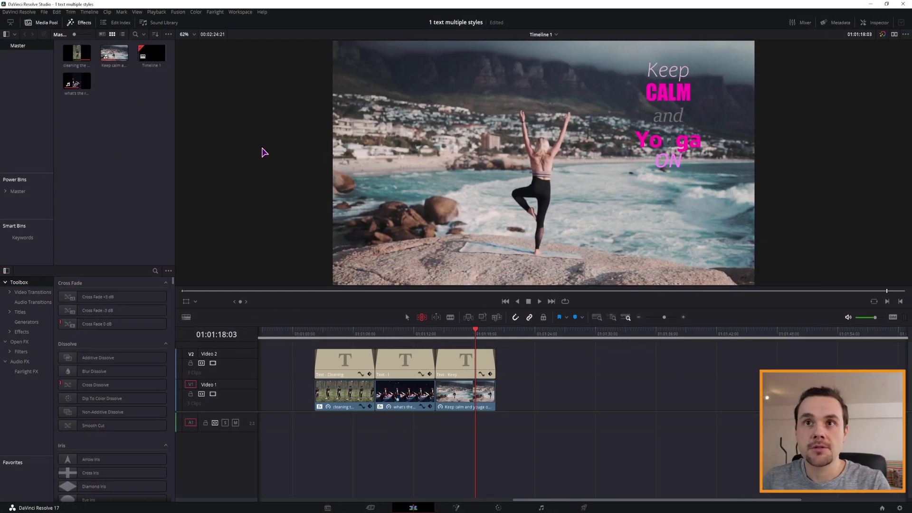
Search Effects for 'text' and place the Text title on Video 2 after the existing clips.
{"action": "left_click", "coordinate": [83, 23]}
{"action": "left_click", "coordinate": [83, 23]}
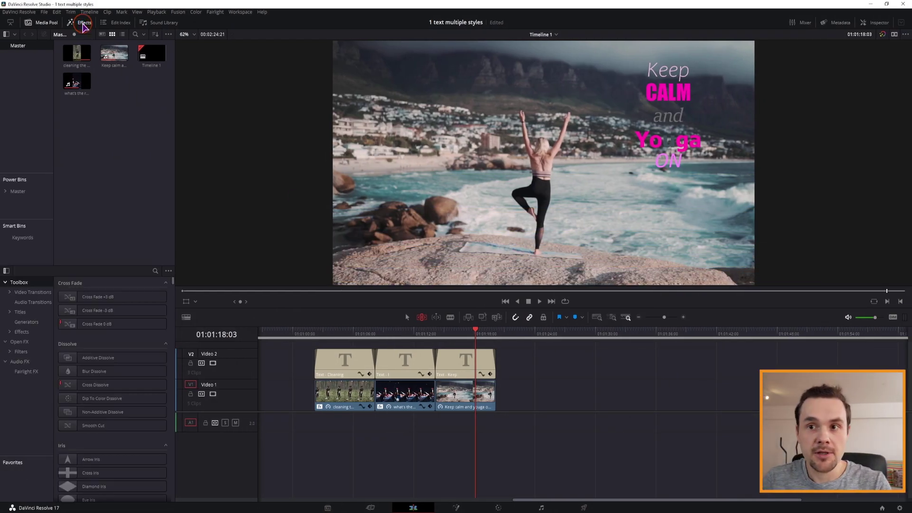
{"action": "left_click", "coordinate": [155, 272]}
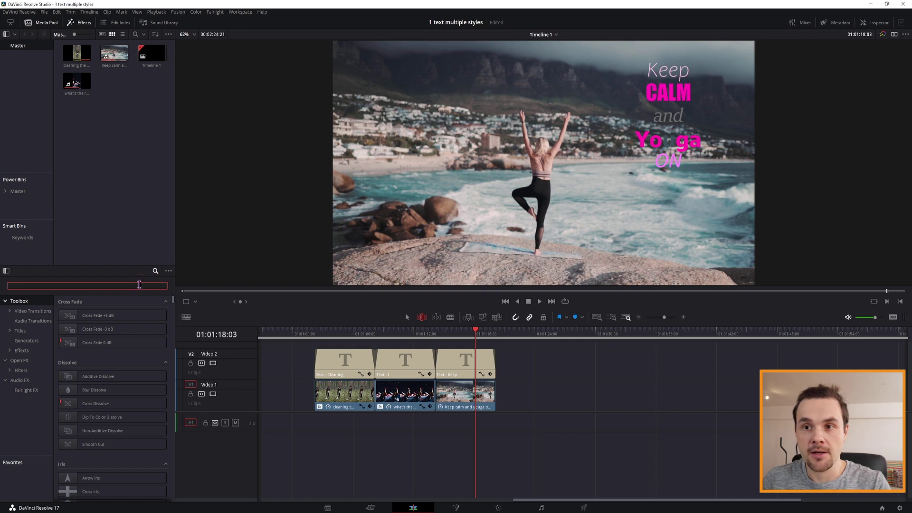
{"action": "type", "text": "text"}
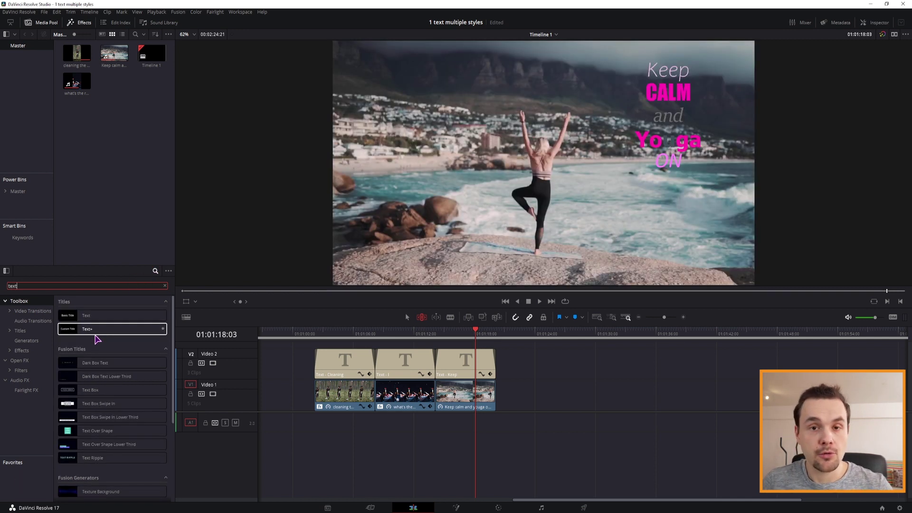
{"action": "left_click_drag", "start_coordinate": [87, 323], "coordinate": [553, 377]}
Move the playhead onto the new Basic Title clip and select it to show its settings.
{"action": "left_click_drag", "start_coordinate": [559, 332], "coordinate": [572, 332]}
{"action": "key", "text": "a"}
{"action": "left_click", "coordinate": [584, 366]}
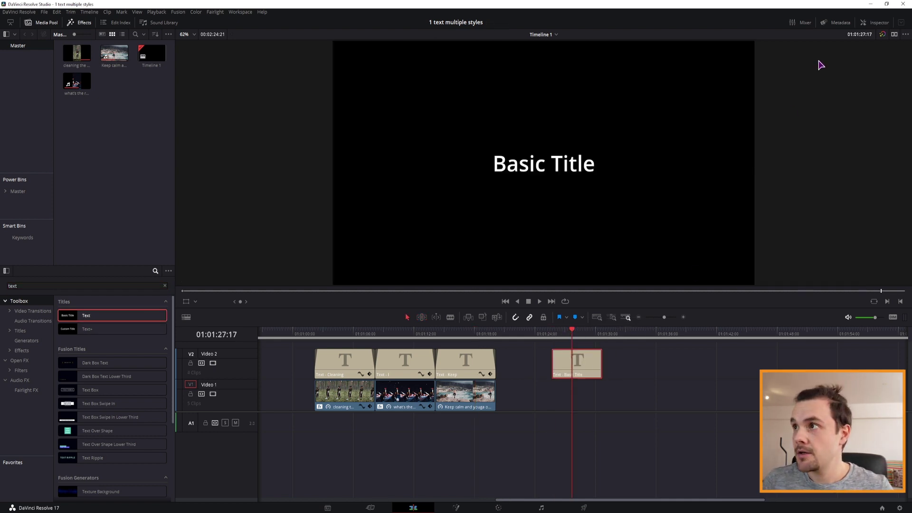
{"action": "left_click", "coordinate": [879, 25]}
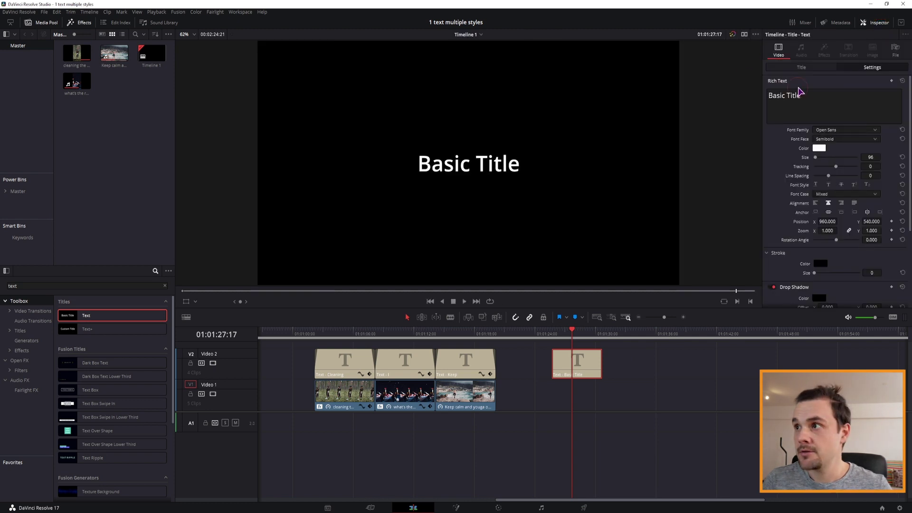
Replace the placeholder with the multi-line sample text and set 'This' to MS Shell Dlg 2.
{"action": "left_click_drag", "start_coordinate": [800, 93], "coordinate": [677, 123]}
{"action": "type", "text": "This is a sample text in multiple lines"}
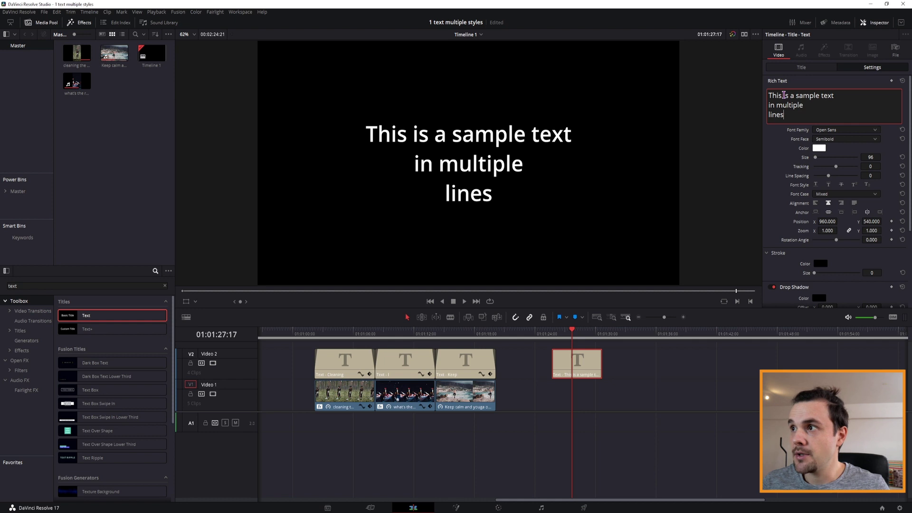
{"action": "left_click_drag", "start_coordinate": [784, 95], "coordinate": [764, 98]}
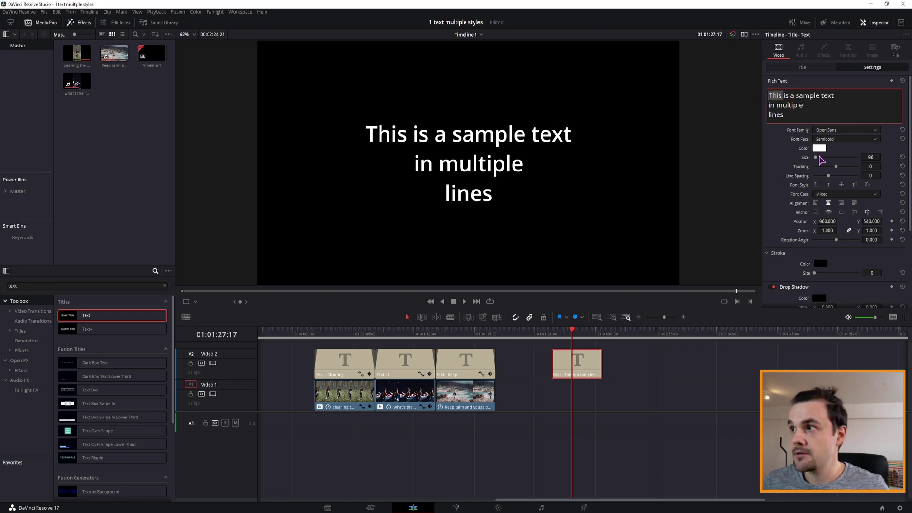
{"action": "left_click", "coordinate": [827, 131]}
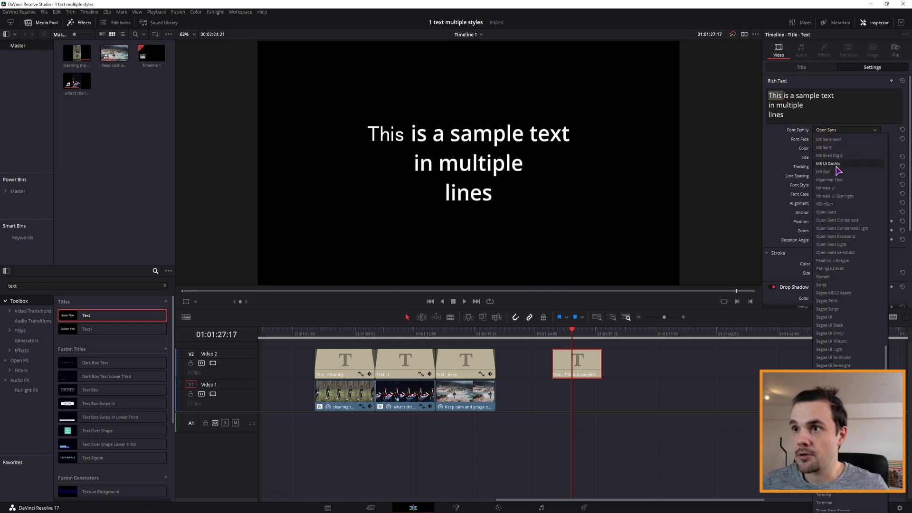
{"action": "left_click", "coordinate": [837, 157]}
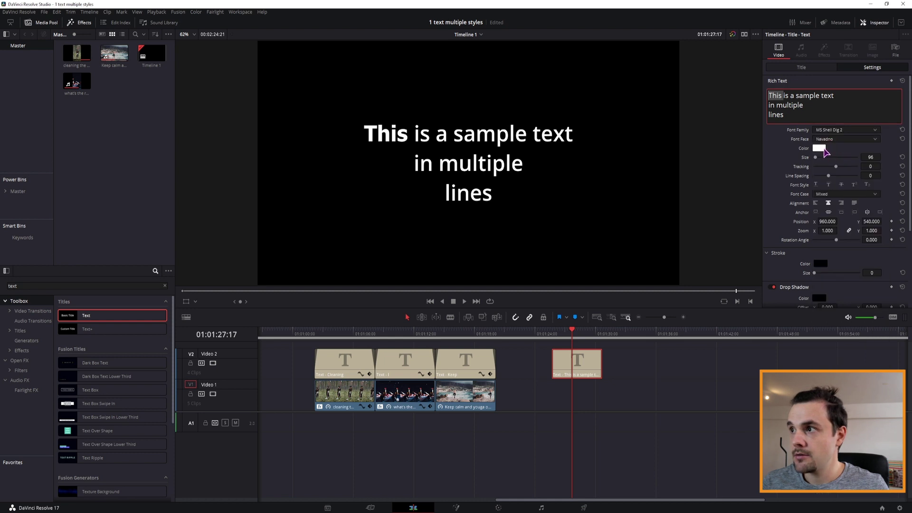
Colour the word 'This' bright green.
{"action": "left_click", "coordinate": [819, 148]}
{"action": "left_click", "coordinate": [497, 197]}
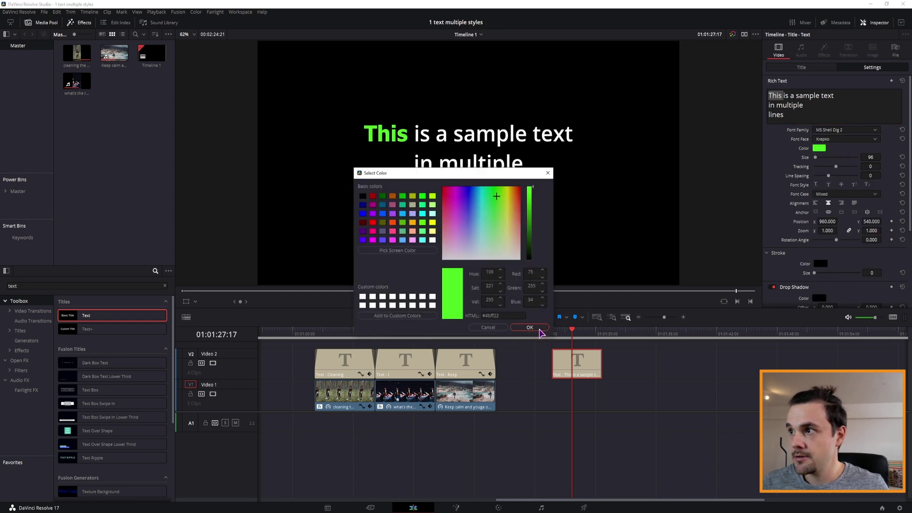
{"action": "left_click", "coordinate": [540, 332]}
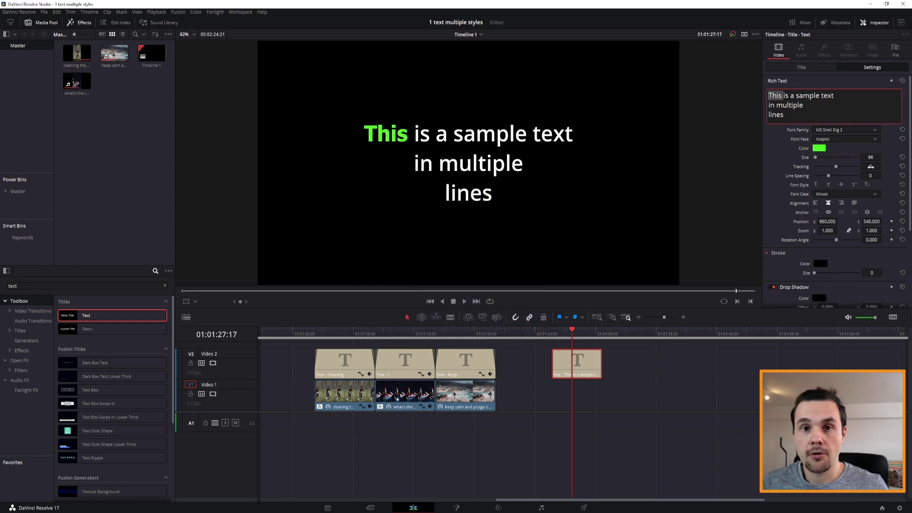
Widen the tracking of 'This', then set Line Spacing to -3 for the lower lines.
{"action": "left_click_drag", "start_coordinate": [871, 167], "coordinate": [618, 167]}
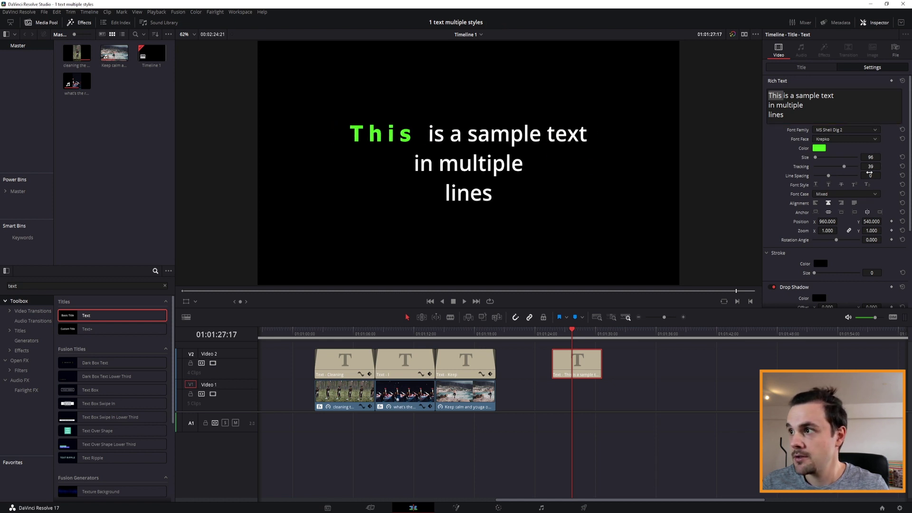
{"action": "mouse_move", "coordinate": [871, 170]}
{"action": "left_mouse_down"}
{"action": "mouse_move", "coordinate": [840, 170]}
{"action": "mouse_move", "coordinate": [842, 186]}
{"action": "mouse_move", "coordinate": [869, 176]}
{"action": "left_mouse_up"}
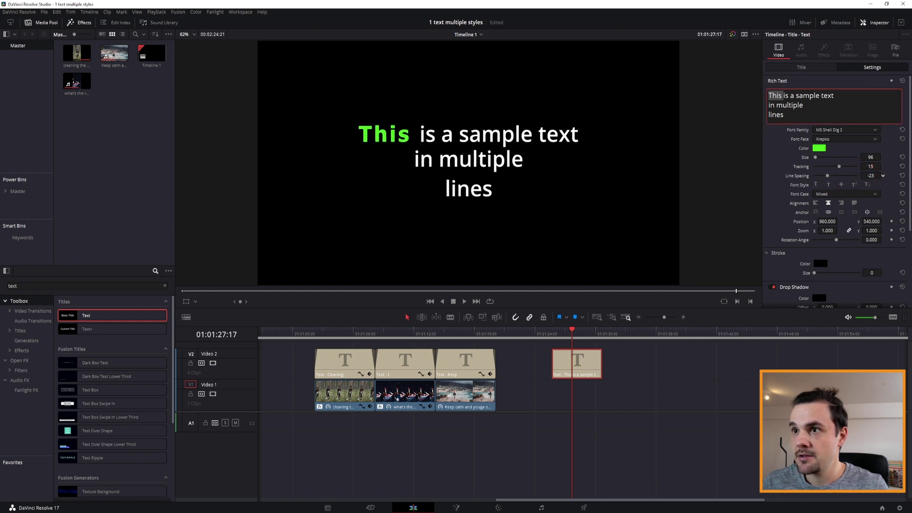
{"action": "left_click_drag", "start_coordinate": [809, 95], "coordinate": [764, 100]}
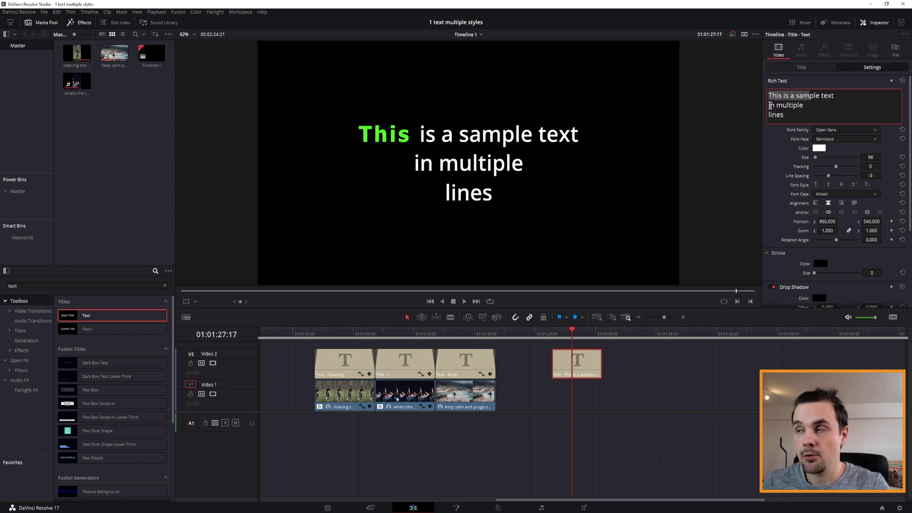
{"action": "left_click_drag", "start_coordinate": [807, 107], "coordinate": [761, 103]}
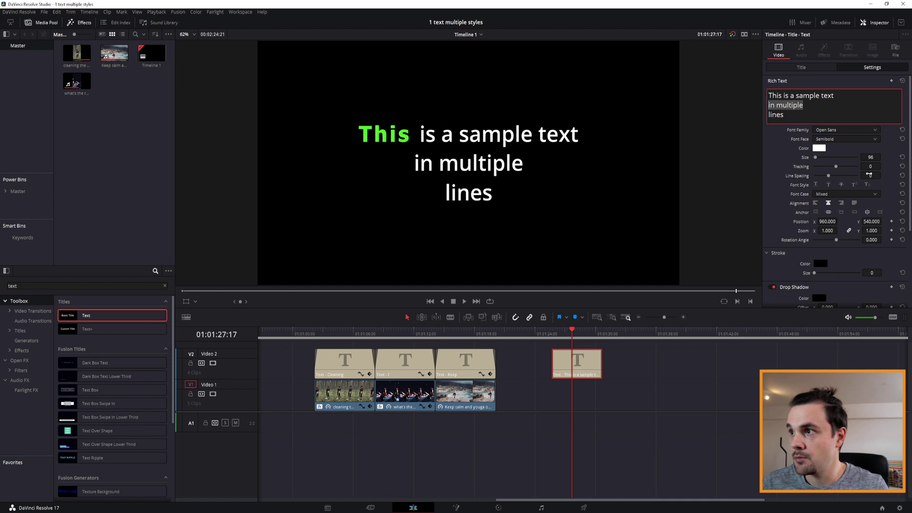
{"action": "left_click_drag", "start_coordinate": [869, 175], "coordinate": [821, 189]}
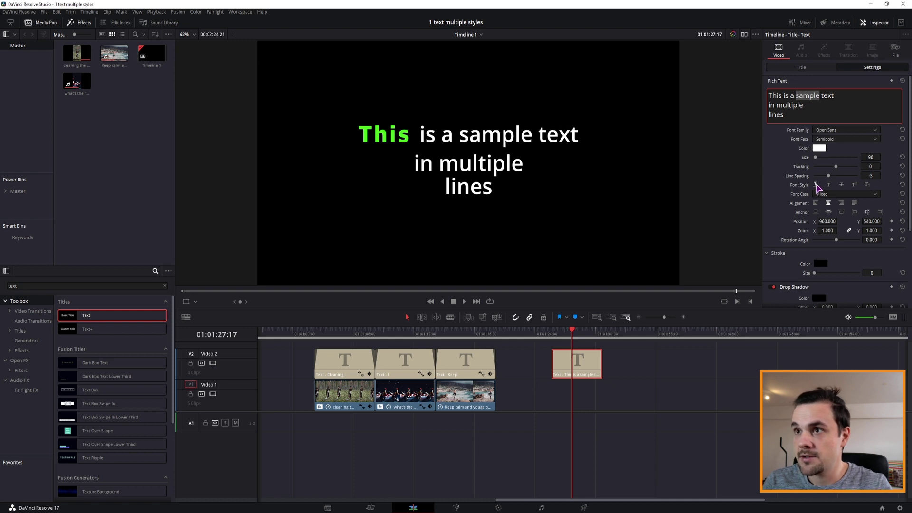
Underline 'sample' and colour it pink-red, after first trying orange.
{"action": "left_click", "coordinate": [816, 185]}
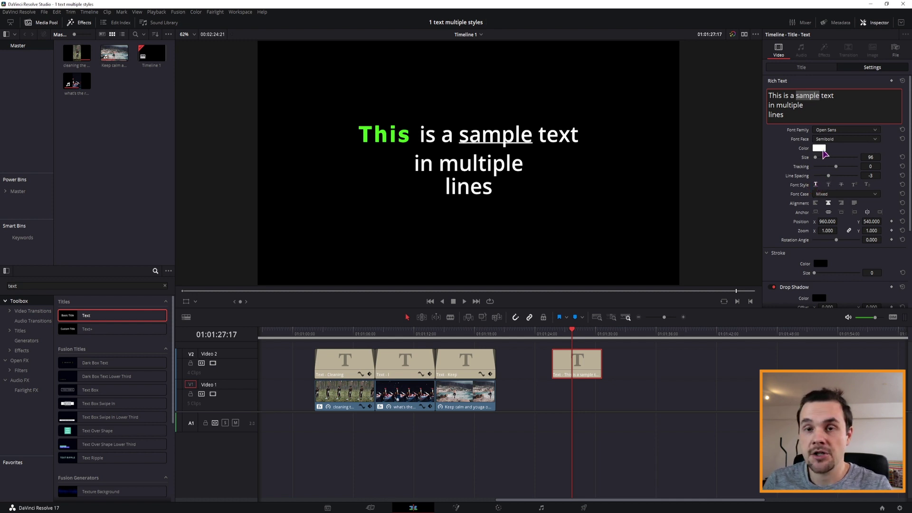
{"action": "left_click", "coordinate": [822, 150]}
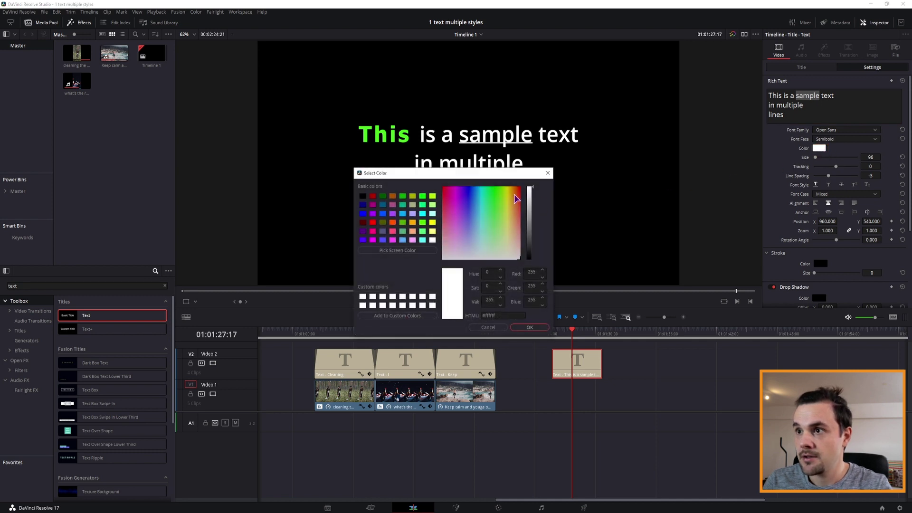
{"action": "left_click", "coordinate": [514, 192]}
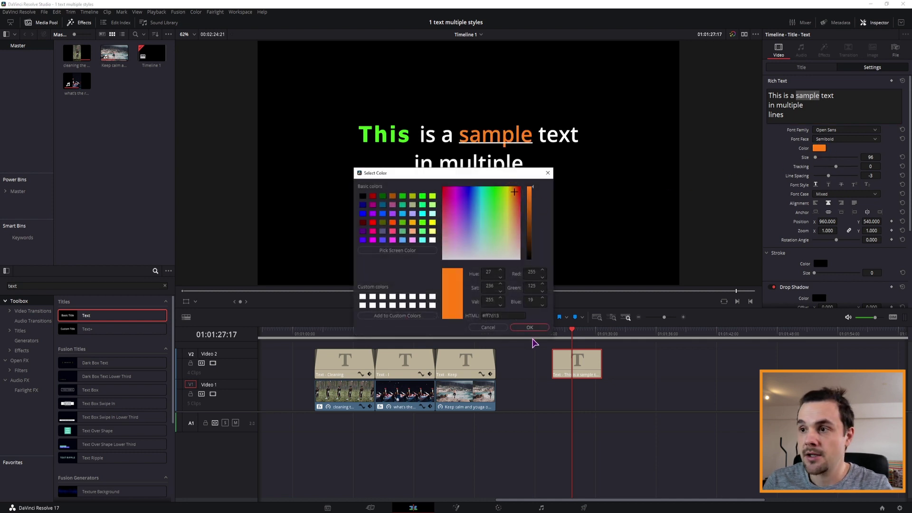
{"action": "left_click", "coordinate": [530, 327]}
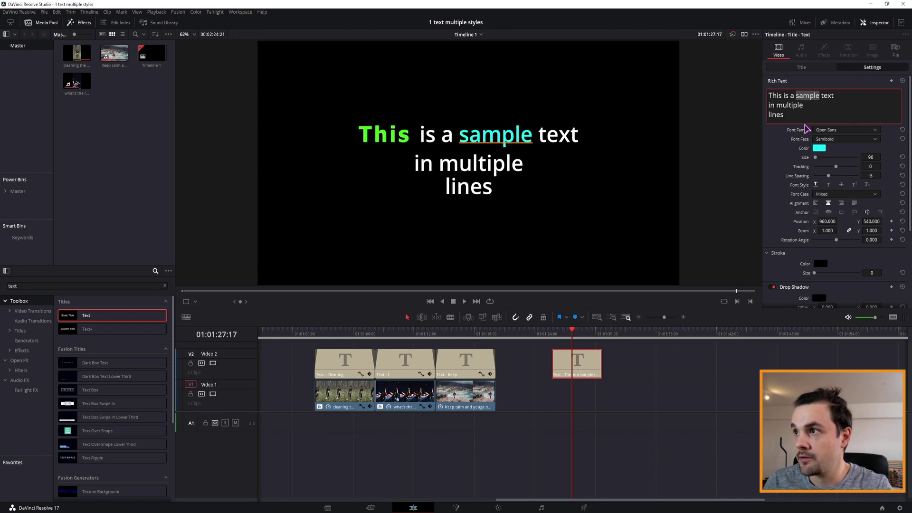
{"action": "left_click", "coordinate": [819, 148]}
{"action": "left_click", "coordinate": [429, 192]}
{"action": "left_click", "coordinate": [530, 329]}
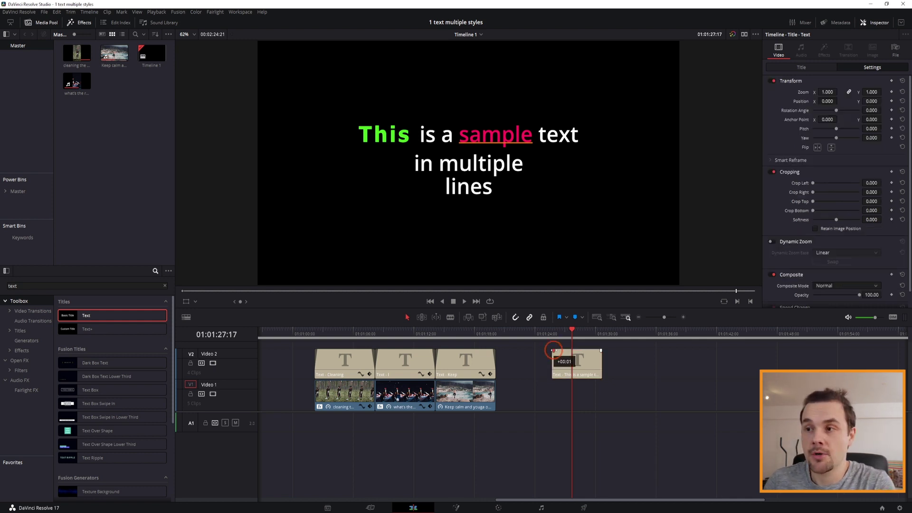
{"action": "left_click", "coordinate": [616, 355]}
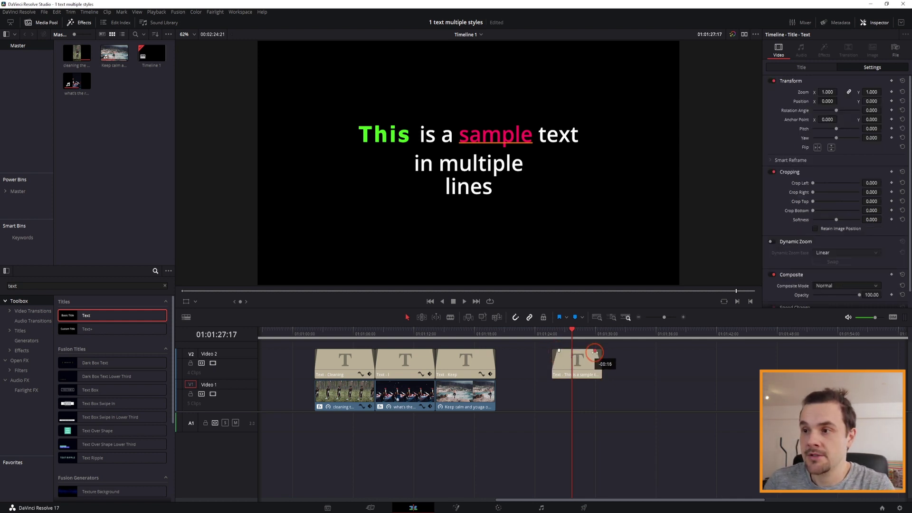
{"action": "left_click", "coordinate": [552, 334]}
{"action": "key", "text": "space"}
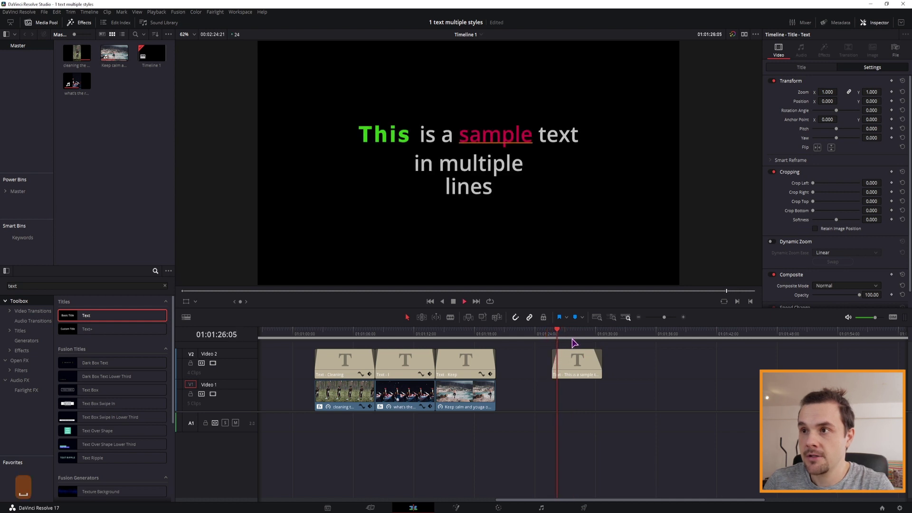
{"action": "key", "text": "space"}
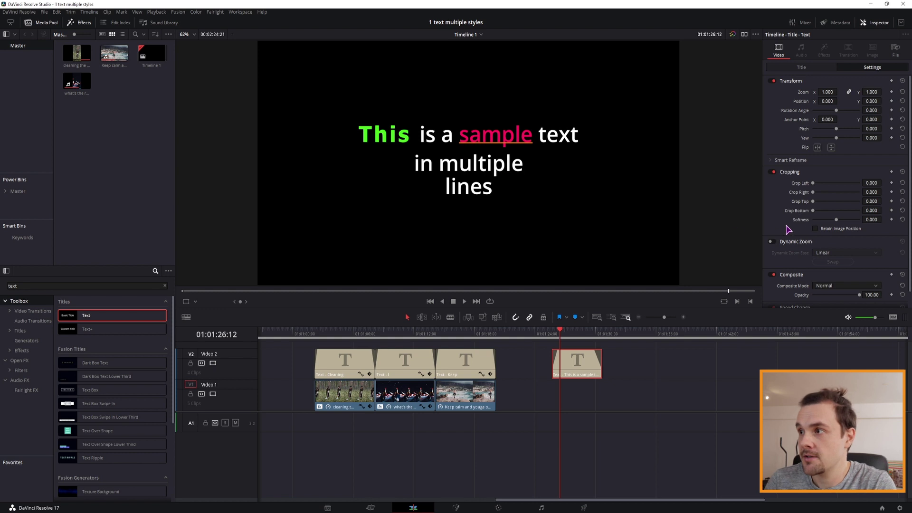
{"action": "left_click_drag", "start_coordinate": [837, 240], "coordinate": [834, 240]}
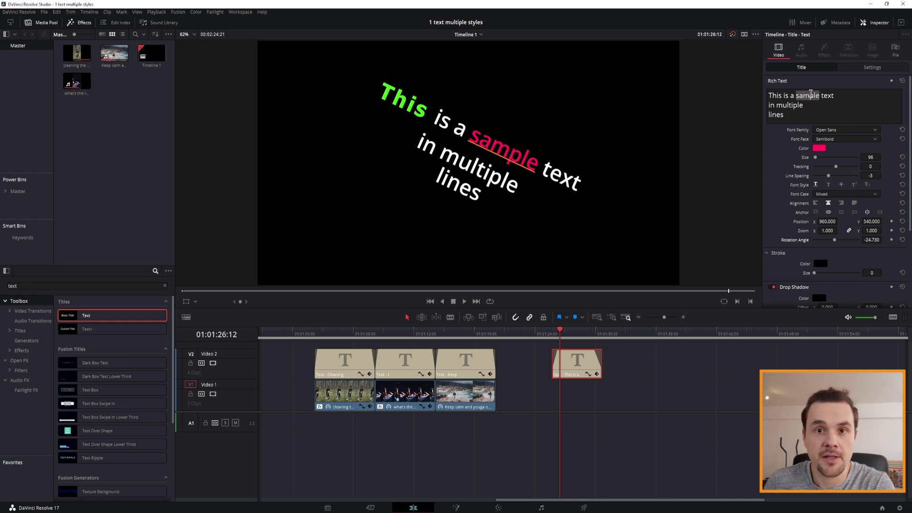
{"action": "double_click", "coordinate": [835, 239]}
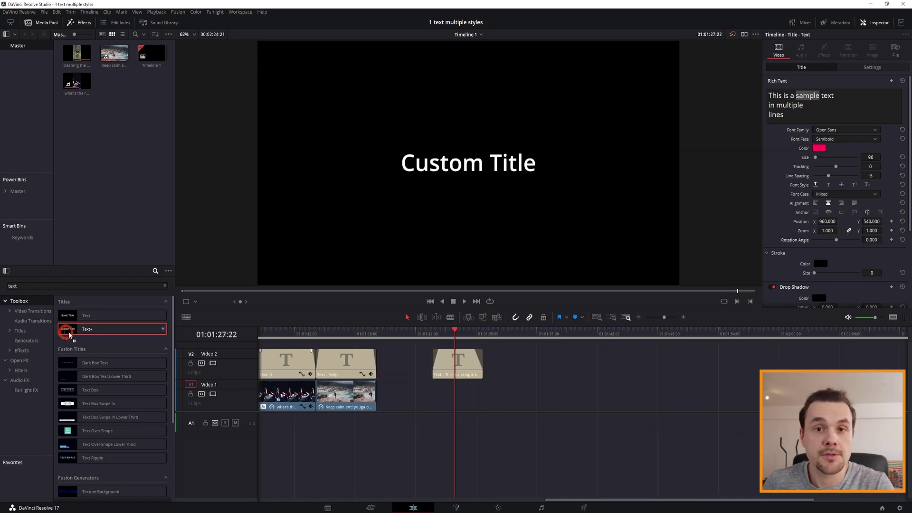
Place a Text+ title on Video 2 after the first title and colour it dark teal-green.
{"action": "left_click_drag", "start_coordinate": [68, 329], "coordinate": [513, 370]}
{"action": "left_click", "coordinate": [524, 332]}
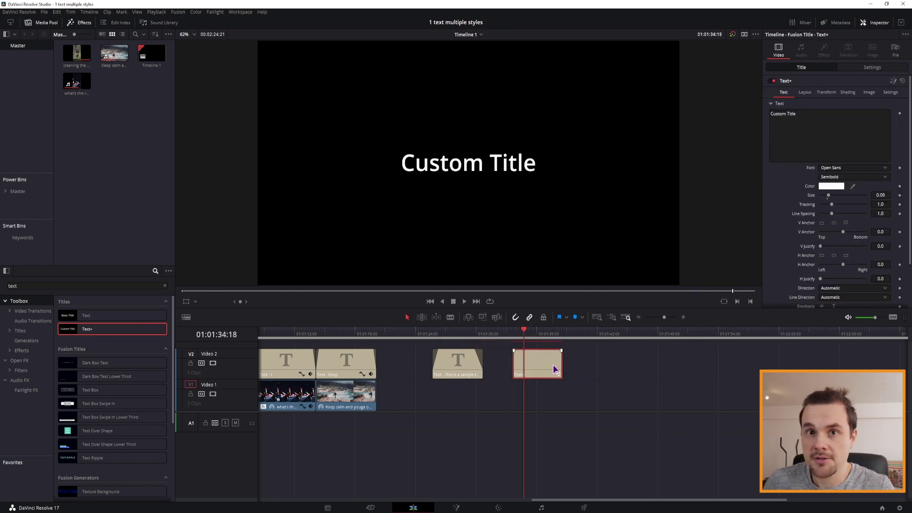
{"action": "left_click", "coordinate": [831, 186]}
{"action": "left_click", "coordinate": [491, 202]}
{"action": "left_click", "coordinate": [534, 223]}
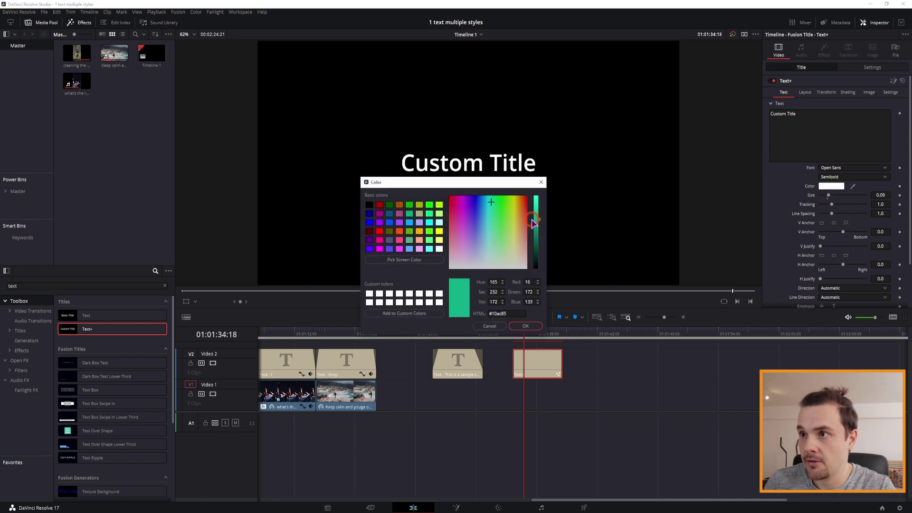
{"action": "left_click", "coordinate": [525, 326]}
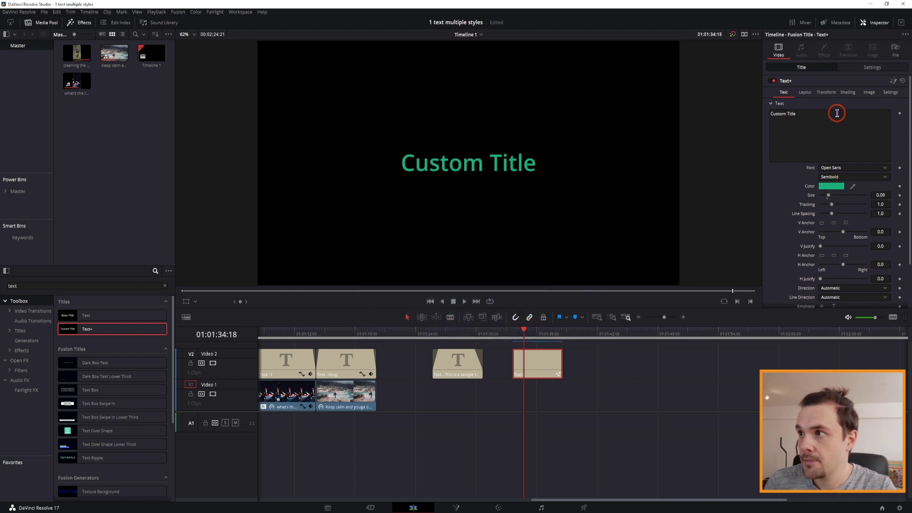
Recolour the 'Custom Title' text purple, after trying a brighter teal and yellow.
{"action": "double_click", "coordinate": [774, 114]}
{"action": "left_click", "coordinate": [840, 188]}
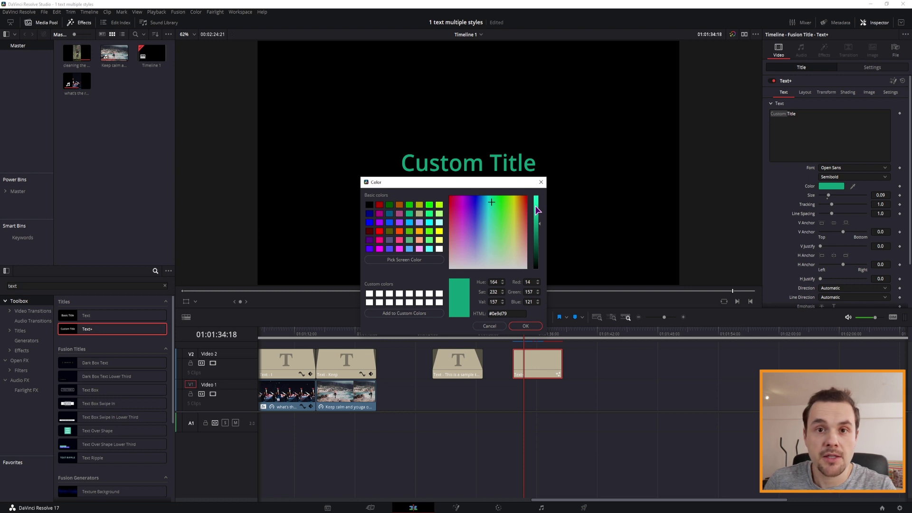
{"action": "mouse_move", "coordinate": [536, 209]}
{"action": "left_mouse_down"}
{"action": "mouse_move", "coordinate": [537, 198]}
{"action": "mouse_move", "coordinate": [540, 214]}
{"action": "left_mouse_up"}
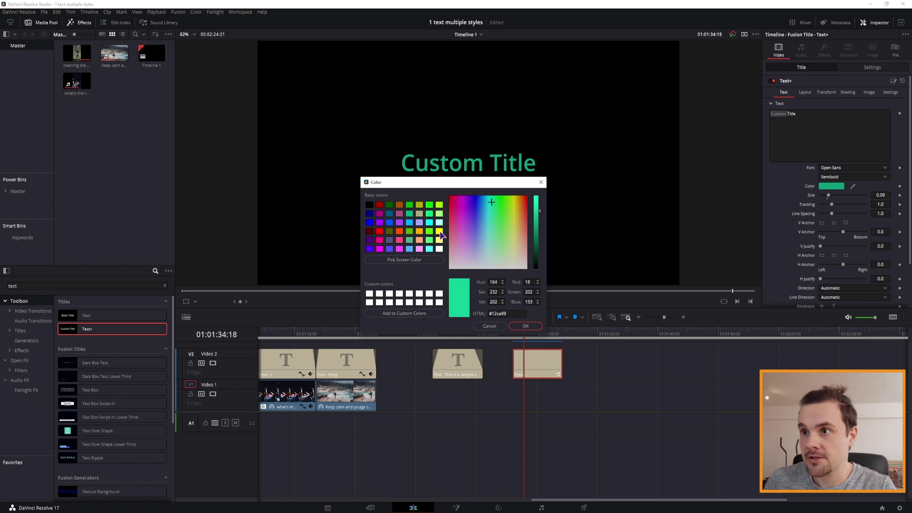
{"action": "left_click", "coordinate": [439, 231]}
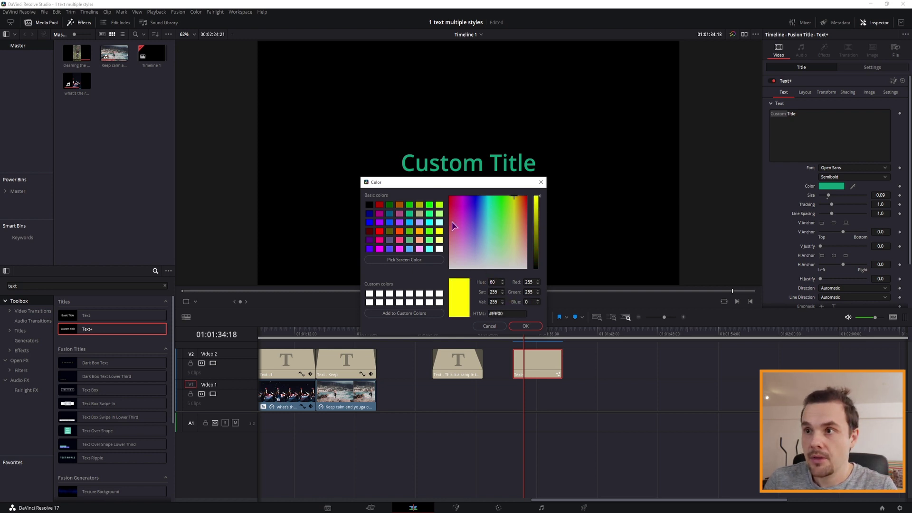
{"action": "left_click", "coordinate": [478, 216]}
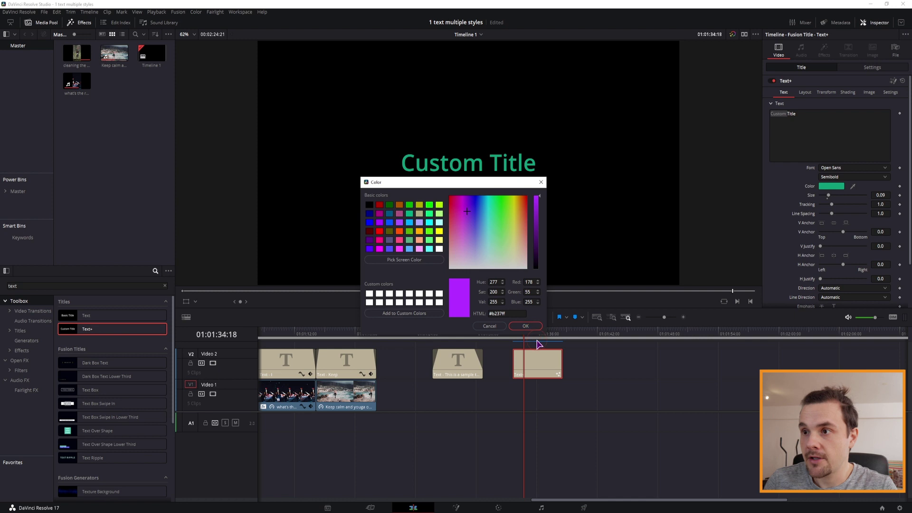
{"action": "left_click", "coordinate": [525, 325]}
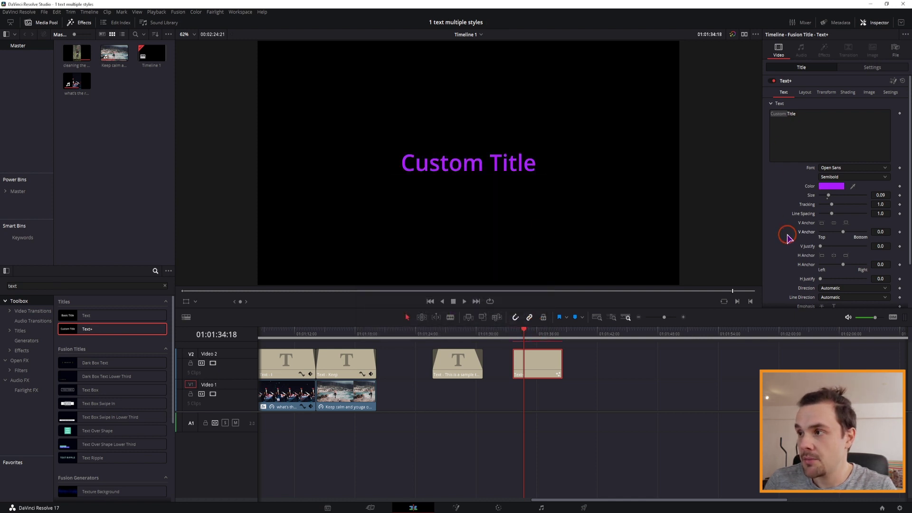
{"action": "scroll", "coordinate": [786, 238], "scroll_direction": "down", "scroll_amount": 2}
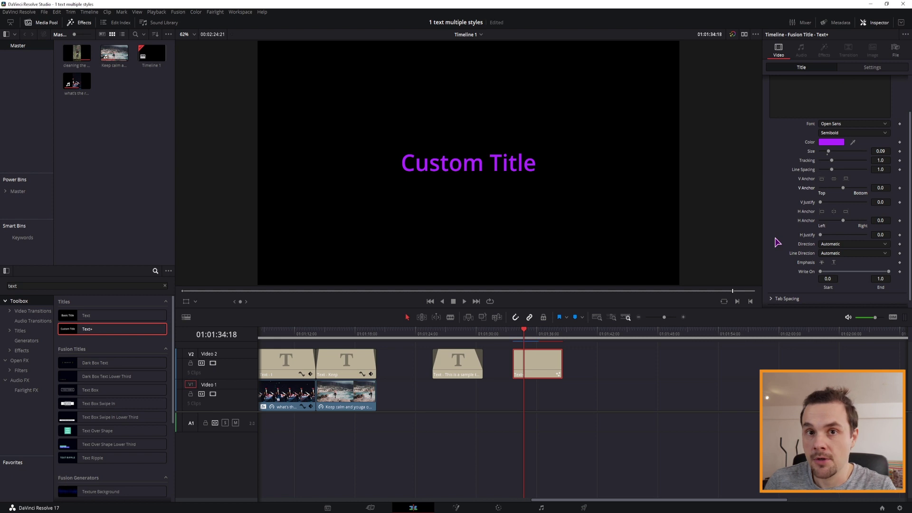
Test the Write On slider, then keyframe the Text+ title's text at the current frame.
{"action": "mouse_move", "coordinate": [887, 271]}
{"action": "left_mouse_down"}
{"action": "mouse_move", "coordinate": [824, 272]}
{"action": "mouse_move", "coordinate": [895, 278]}
{"action": "left_mouse_up"}
{"action": "left_click", "coordinate": [531, 364]}
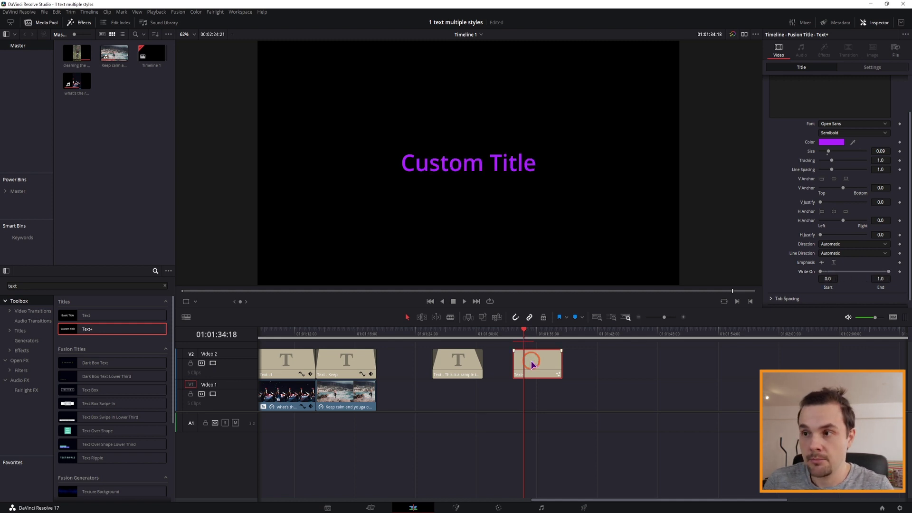
{"action": "key", "text": "space"}
{"action": "key", "text": "space"}
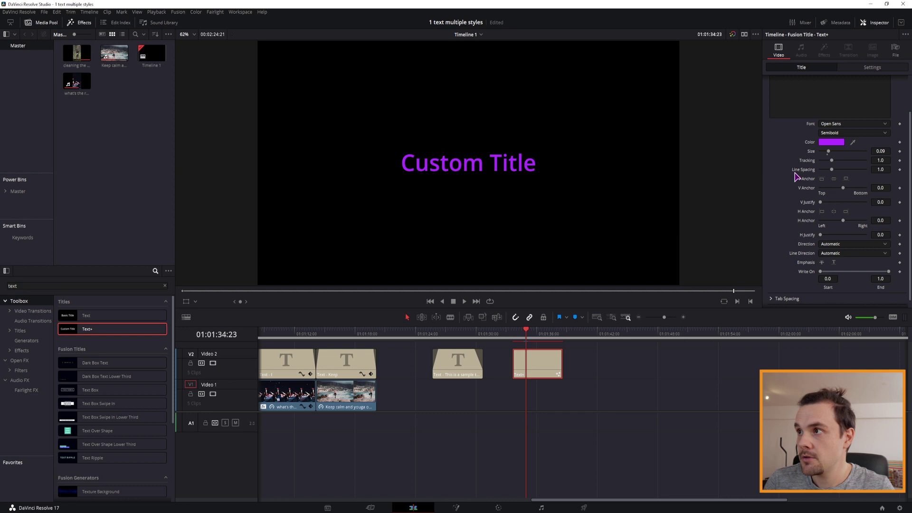
{"action": "scroll", "coordinate": [789, 180], "scroll_direction": "up", "scroll_amount": 2}
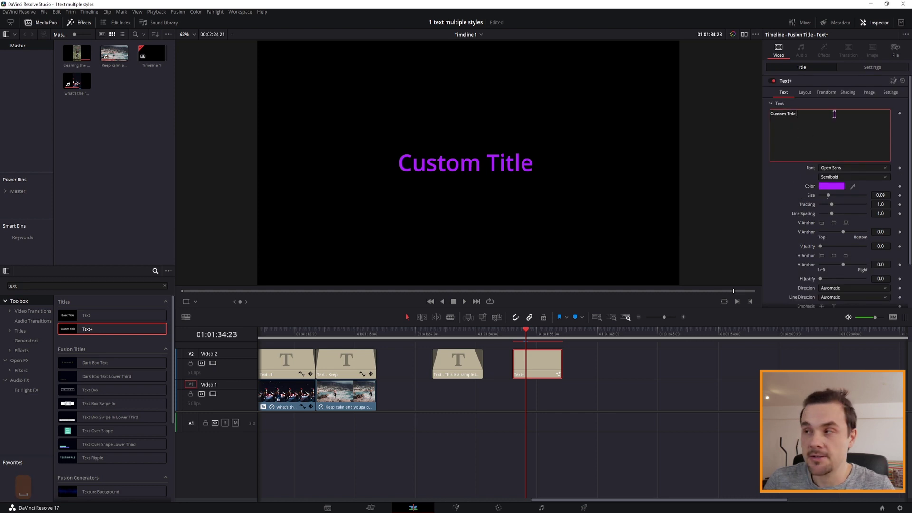
{"action": "left_click", "coordinate": [899, 114]}
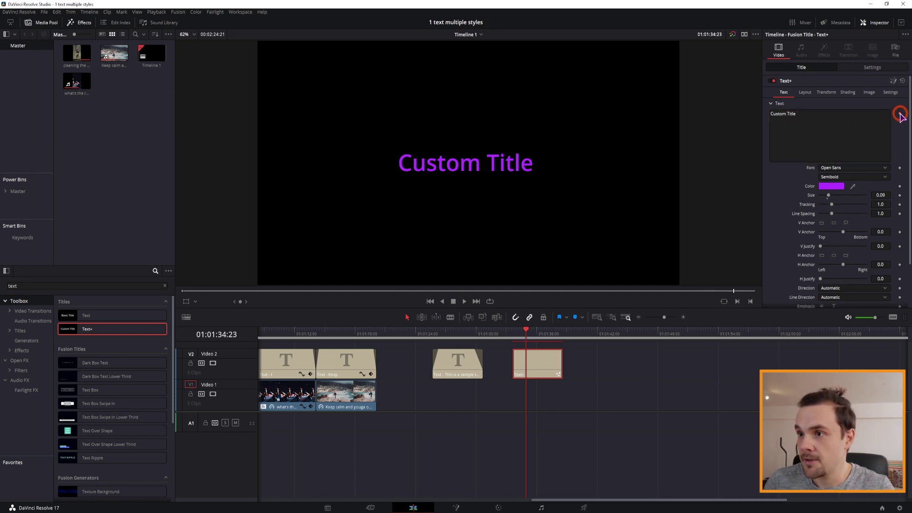
{"action": "left_click", "coordinate": [805, 113]}
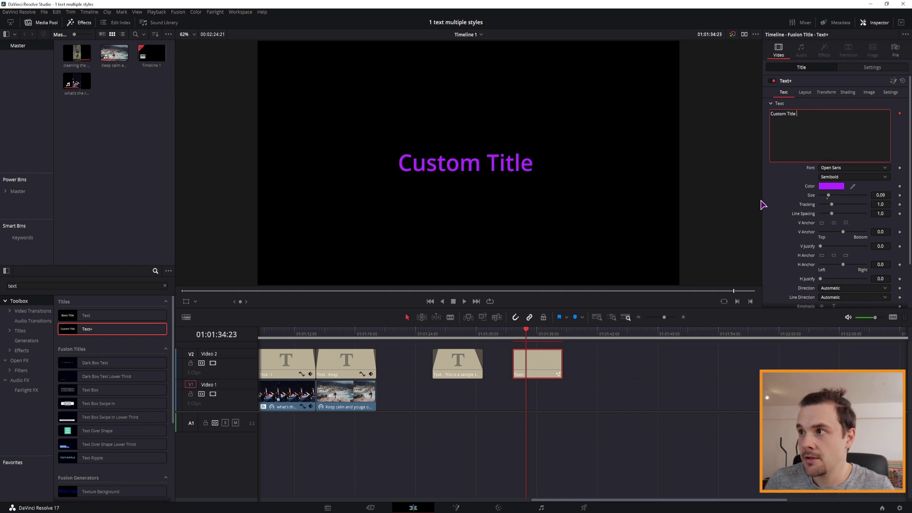
Type ' exam' after 'Custom Title', adding letters on successive later frames.
{"action": "left_click", "coordinate": [527, 333]}
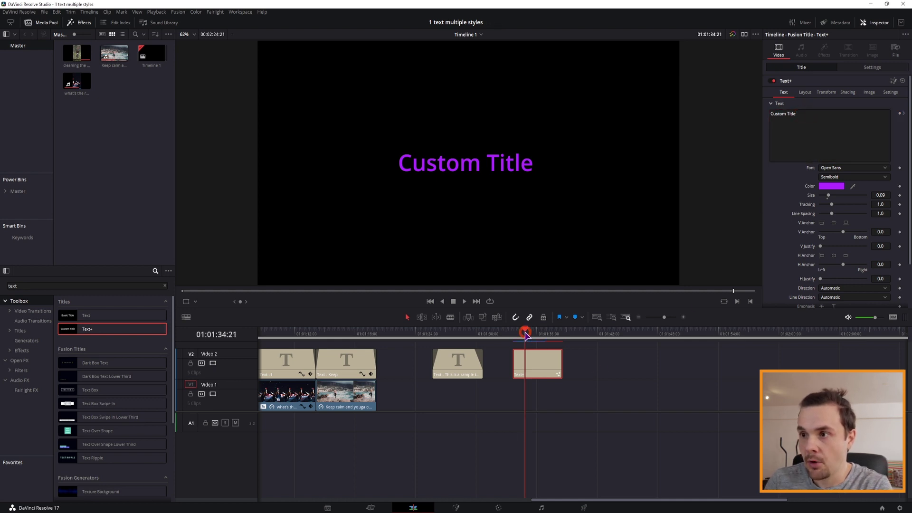
{"action": "left_click", "coordinate": [830, 116]}
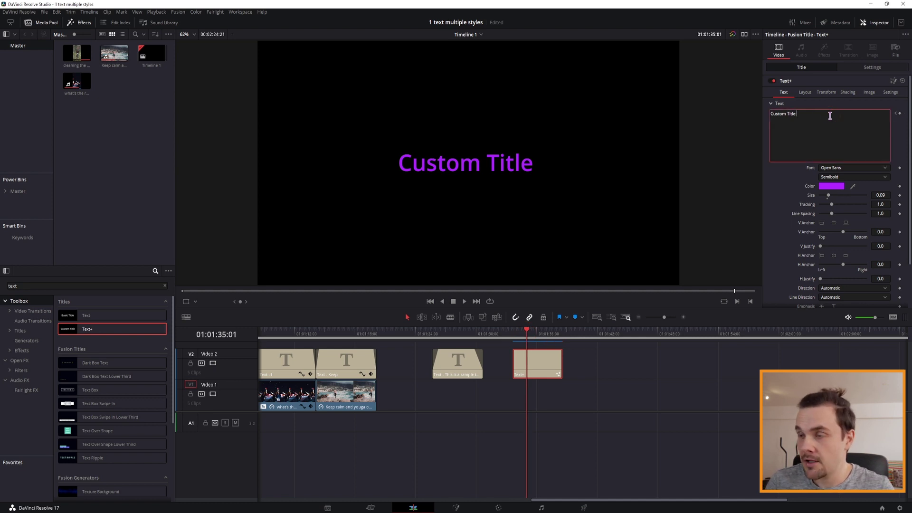
{"action": "type", "text": "e"}
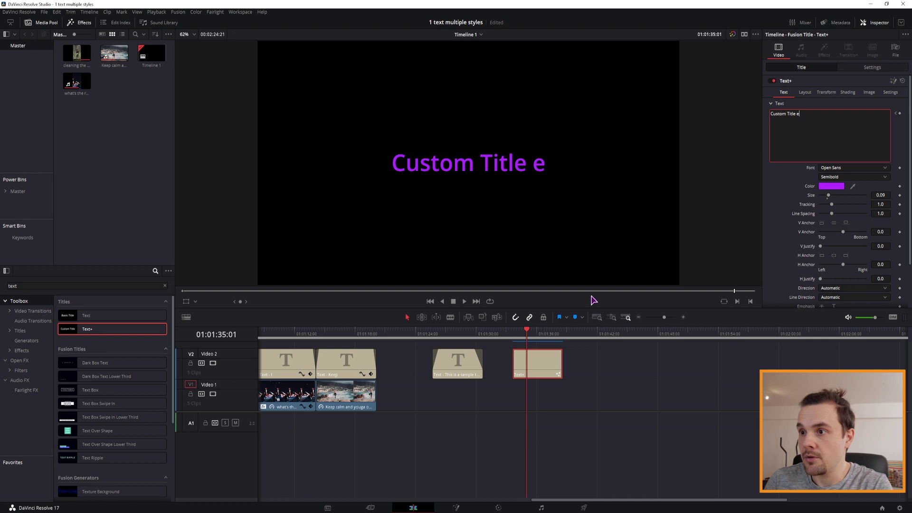
{"action": "type", "text": "x"}
{"action": "left_click", "coordinate": [610, 398]}
{"action": "key", "text": "x"}
{"action": "left_click", "coordinate": [856, 122]}
{"action": "type", "text": "a"}
{"action": "left_click", "coordinate": [639, 381]}
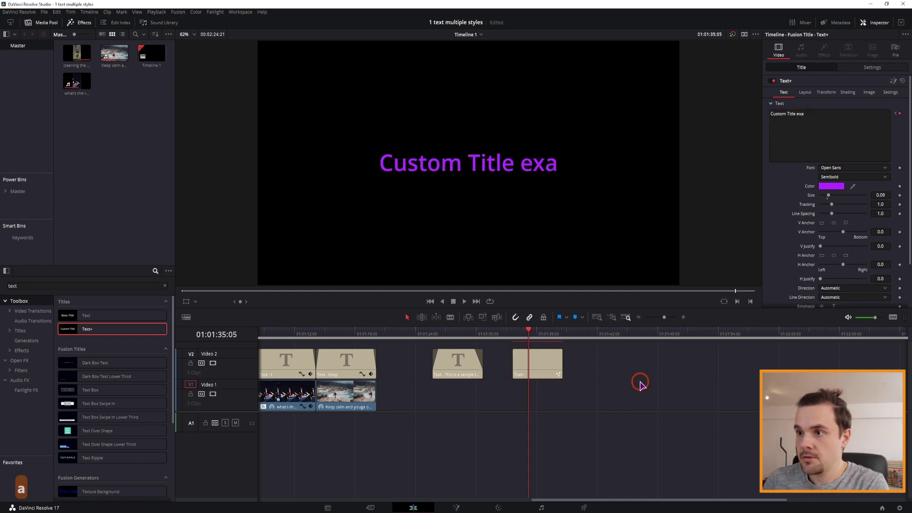
{"action": "key", "text": "Right"}
{"action": "key", "text": "Right"}
{"action": "left_click", "coordinate": [825, 124]}
{"action": "type", "text": "m"}
Add 'p', 'l' and 'e' on the following frames so the title ends 'Custom Title example'.
{"action": "left_click", "coordinate": [637, 403]}
{"action": "key", "text": "Right"}
{"action": "key", "text": "Right"}
{"action": "left_click", "coordinate": [832, 137]}
{"action": "type", "text": "p"}
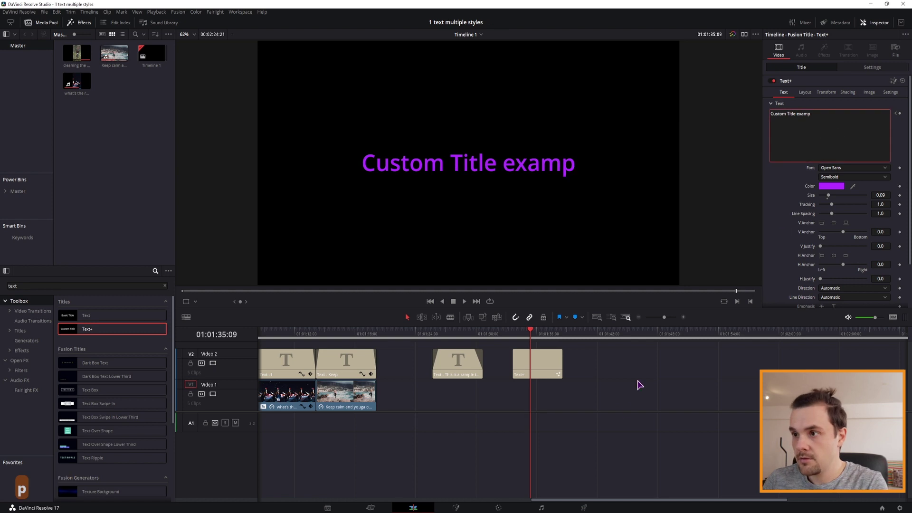
{"action": "left_click", "coordinate": [626, 406]}
{"action": "key", "text": "Right"}
{"action": "key", "text": "Right"}
{"action": "left_click", "coordinate": [810, 159]}
{"action": "type", "text": "l"}
{"action": "left_click", "coordinate": [623, 404]}
{"action": "key", "text": "Right"}
{"action": "key", "text": "Right"}
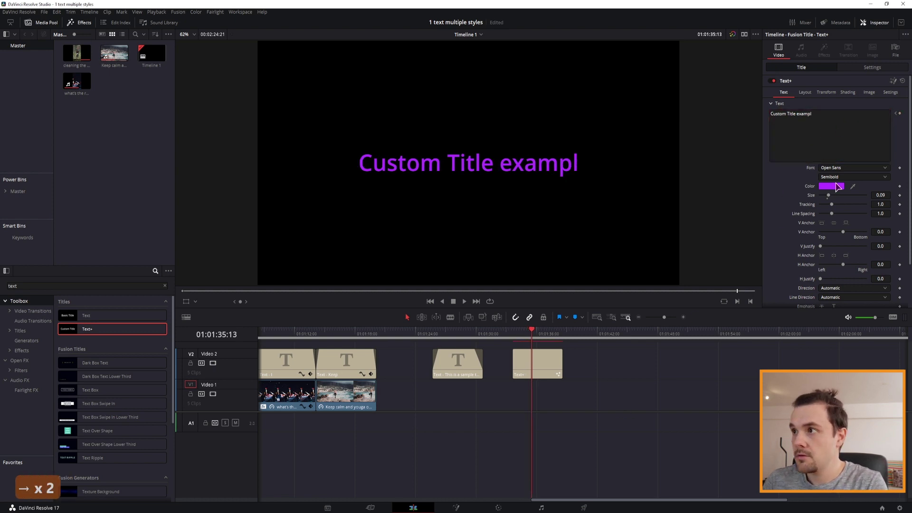
{"action": "left_click", "coordinate": [844, 139]}
{"action": "type", "text": "e"}
Play back the typed-on title animation from before it starts.
{"action": "left_click", "coordinate": [524, 337]}
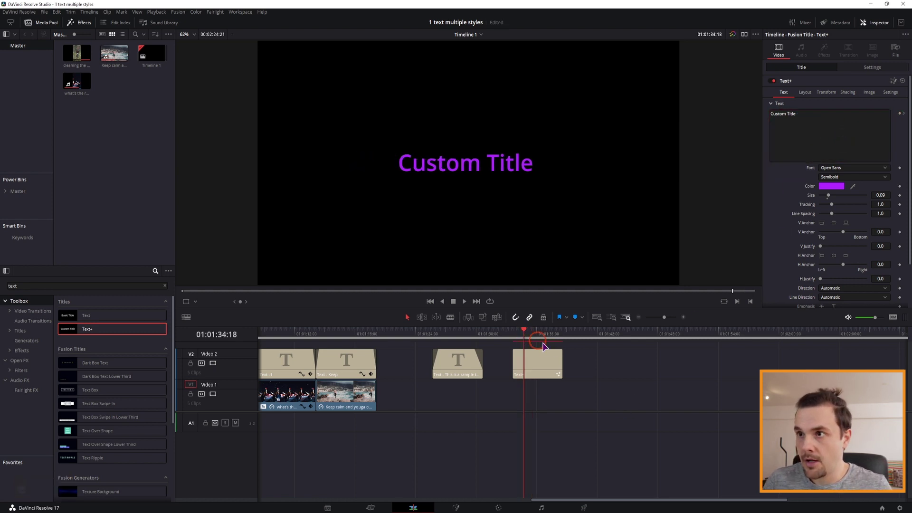
{"action": "left_click", "coordinate": [612, 391]}
{"action": "key", "text": "space"}
{"action": "left_click", "coordinate": [511, 335]}
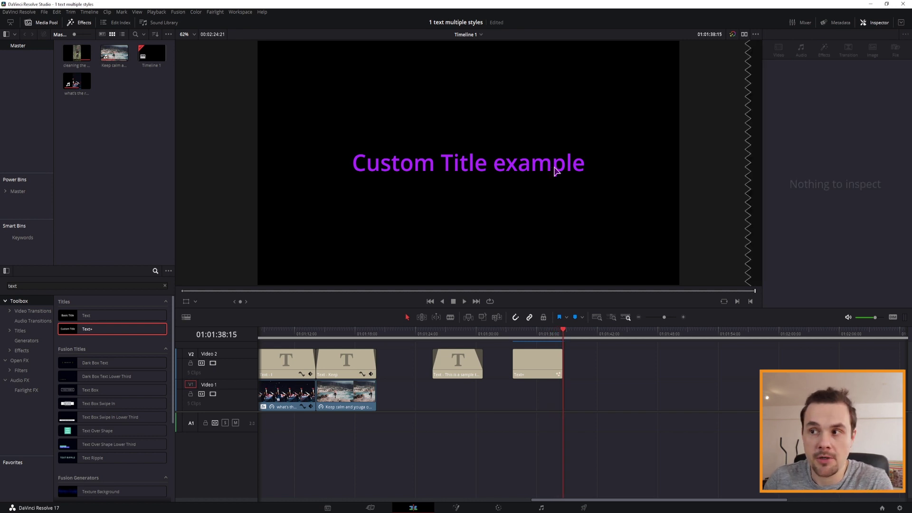
{"action": "left_click", "coordinate": [542, 370]}
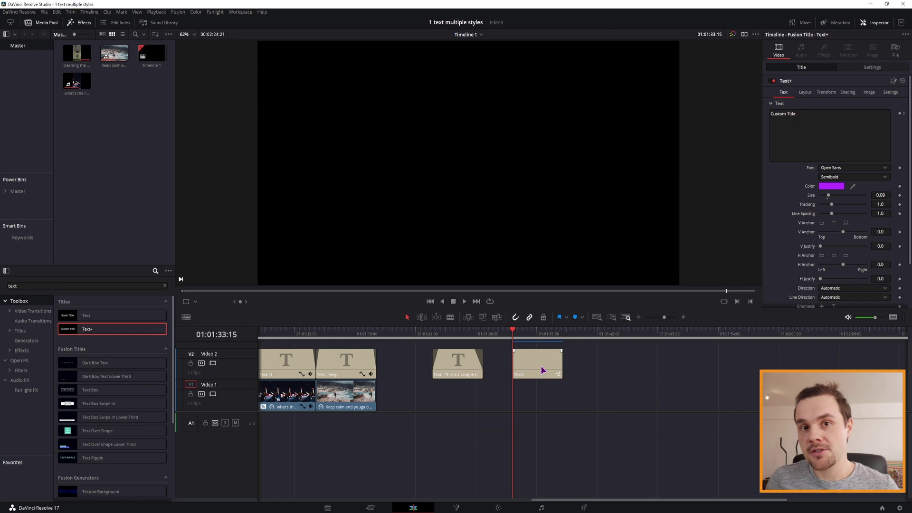
{"action": "left_click", "coordinate": [542, 370]}
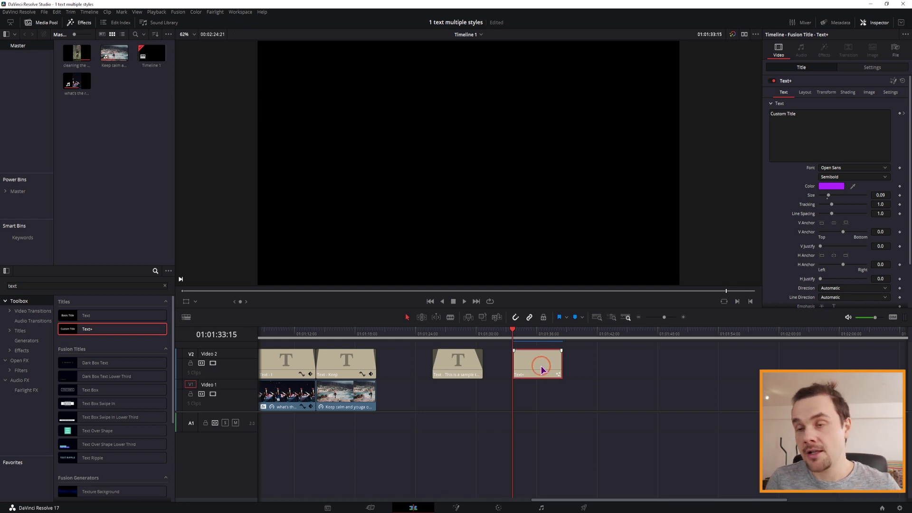
{"action": "left_click_drag", "start_coordinate": [815, 112], "coordinate": [753, 114]}
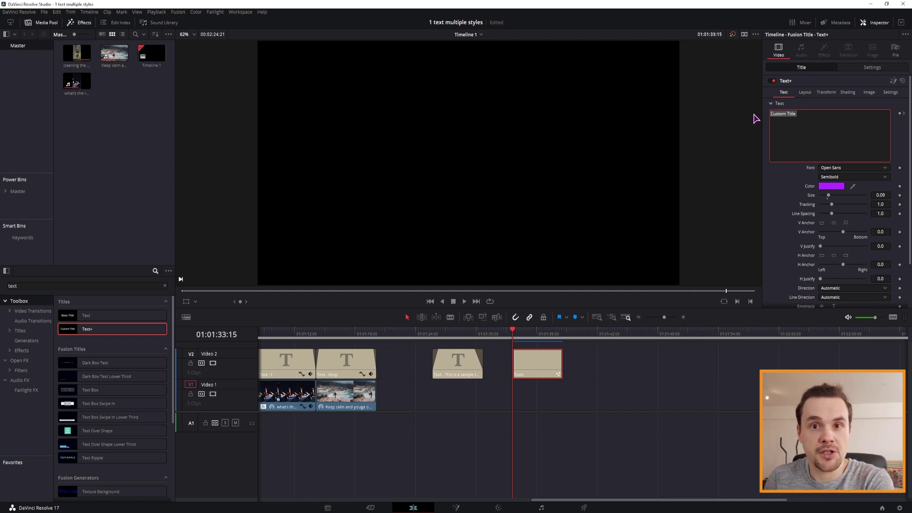
Select the multi-line sample title and change the word 'This' from green to yellow.
{"action": "left_click", "coordinate": [451, 334]}
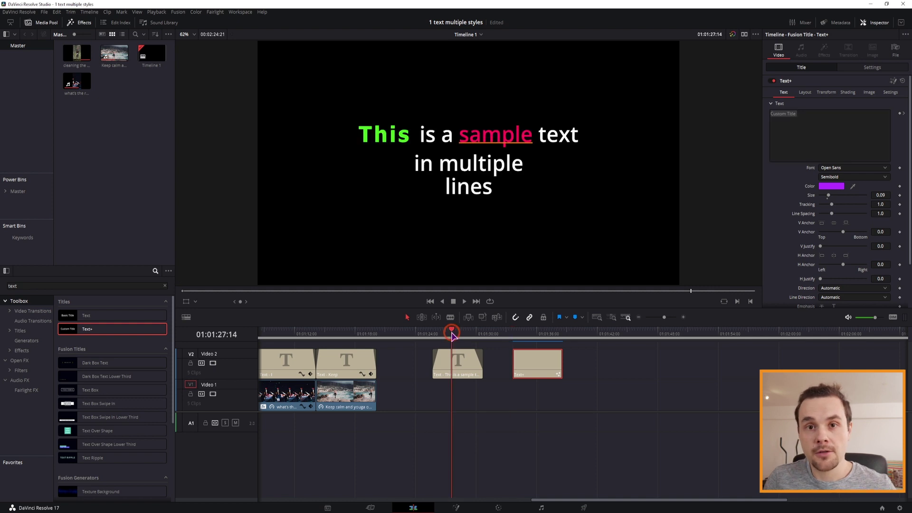
{"action": "left_click", "coordinate": [459, 366]}
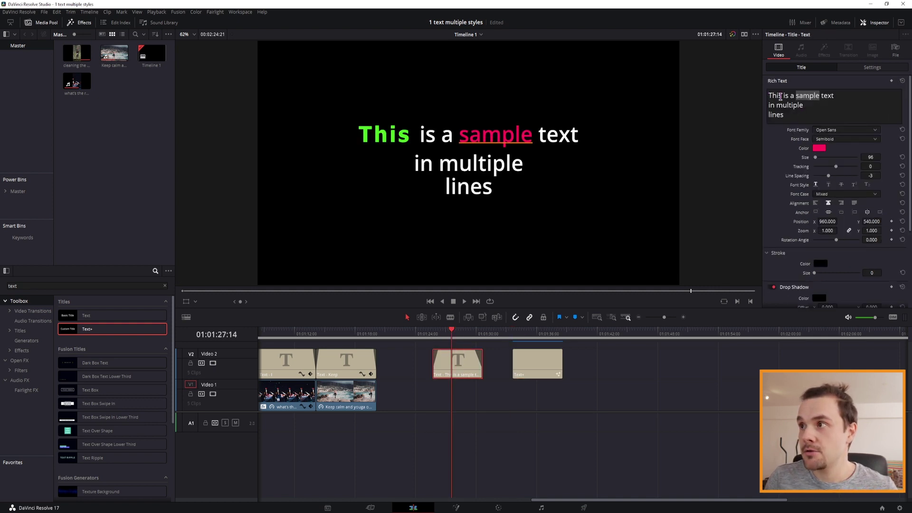
{"action": "left_click", "coordinate": [780, 96]}
{"action": "double_click", "coordinate": [778, 95]}
{"action": "left_click", "coordinate": [818, 148]}
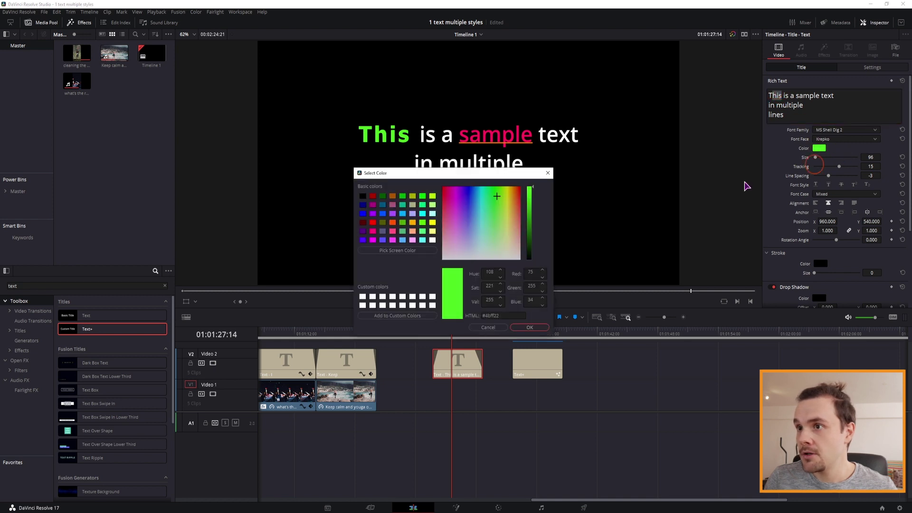
{"action": "left_click", "coordinate": [510, 199]}
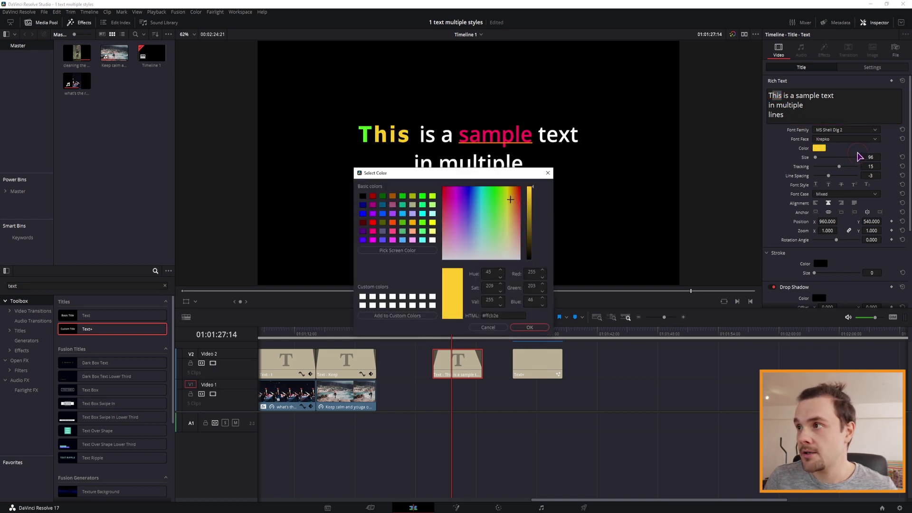
{"action": "left_click", "coordinate": [528, 327]}
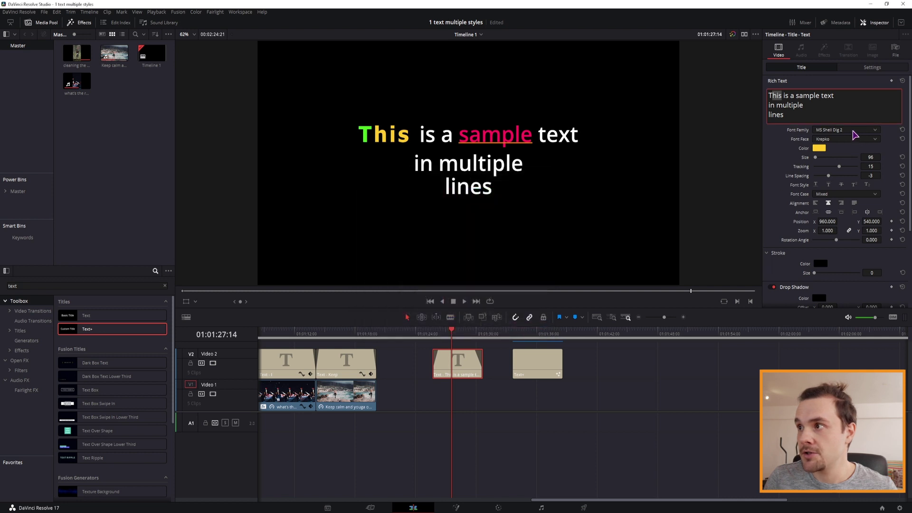
{"action": "left_click", "coordinate": [850, 130]}
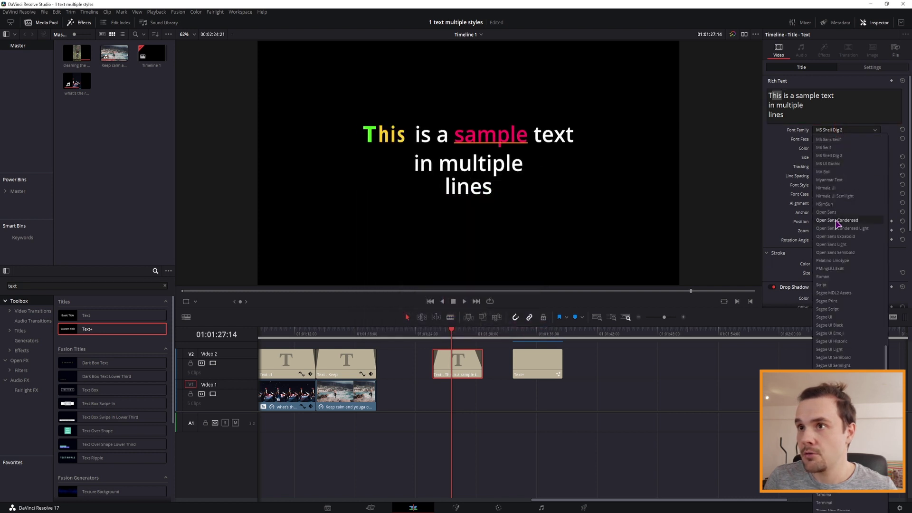